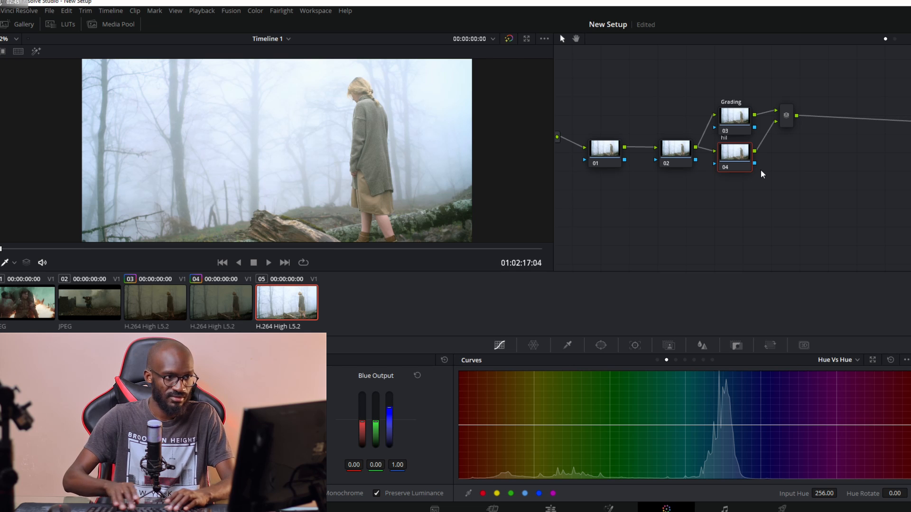
Label node 04 in the node graph as "hihlight"
text(hlighy)
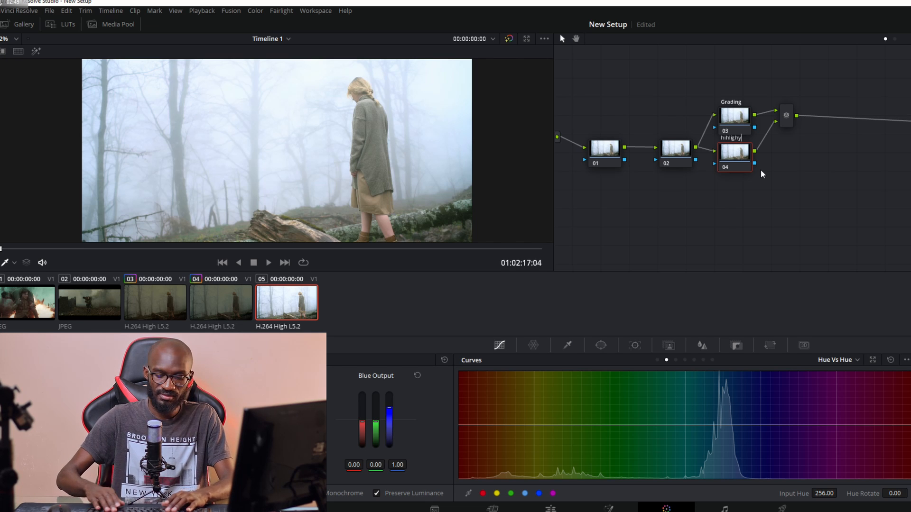
key(BackSpace)
text(t)
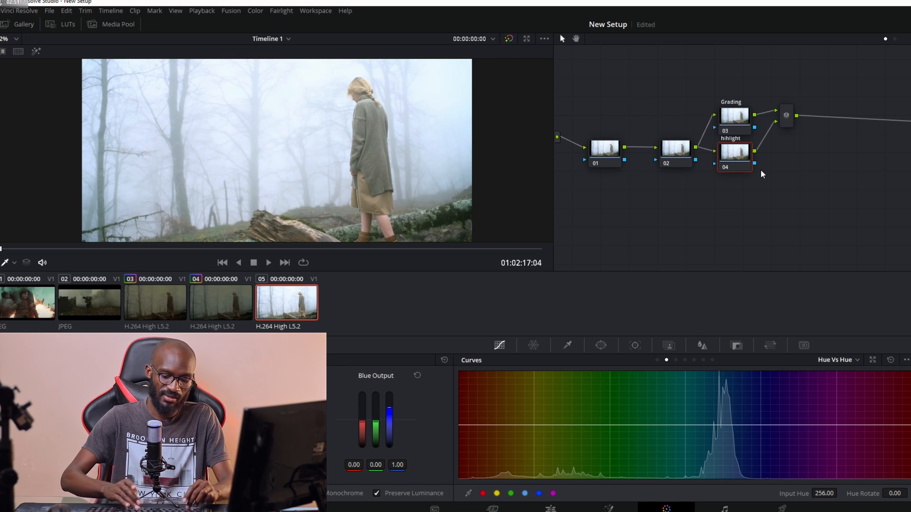
Add another layer node below node 04 and reposition the layer mixer to make room for its connections
key(alt+l)
right_click(744, 200)
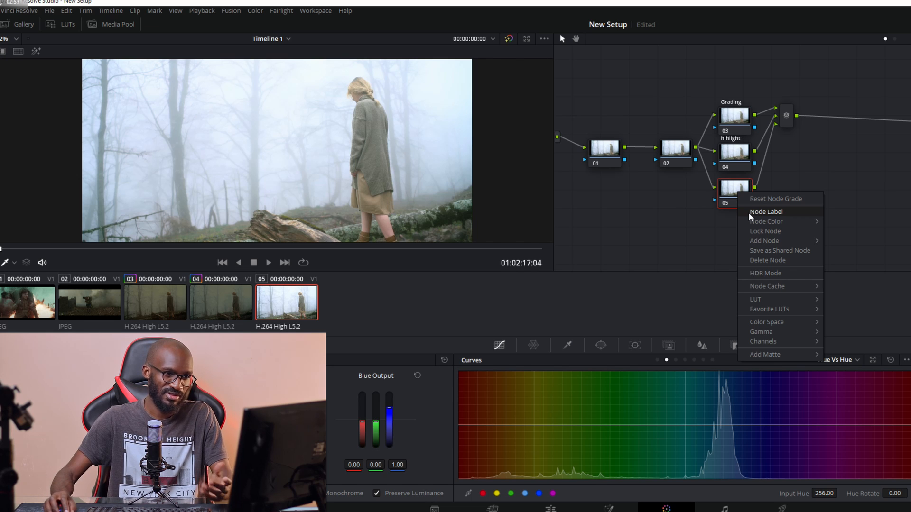
click(813, 137)
drag(788, 126, 815, 170)
Add two serial nodes after the layer mixer and give node 08 a label
key(alt+s)
key(alt+s)
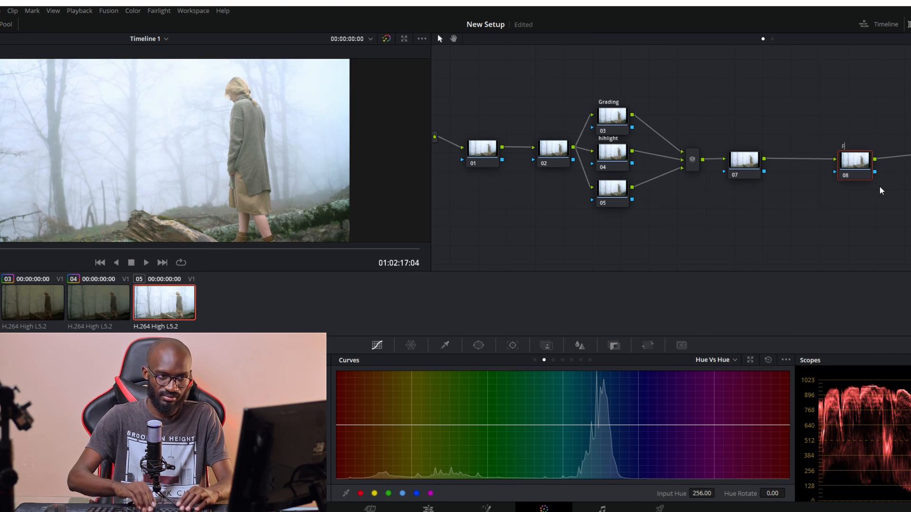
text(m)
key(Return)
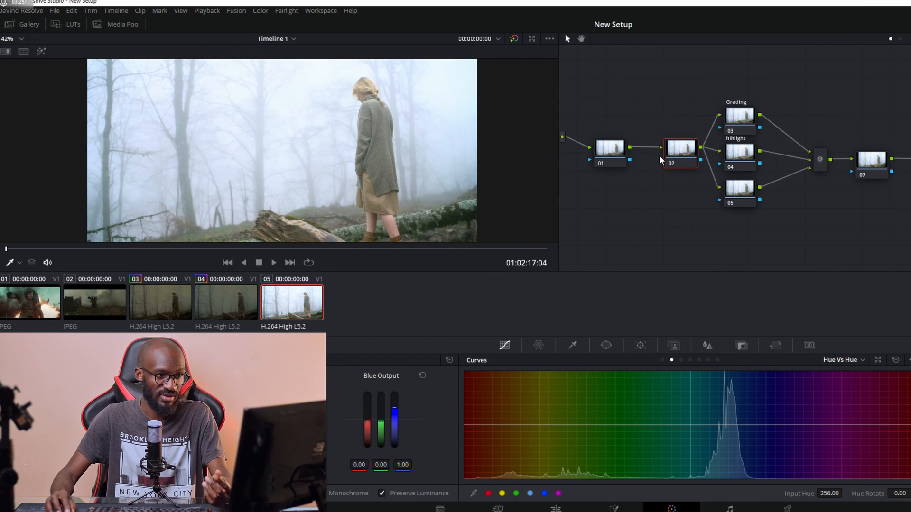
Move node 02 closer to node 01 and darken it with master gain 0.45, gamma -0.03 and lift -0.03
drag(690, 153, 673, 153)
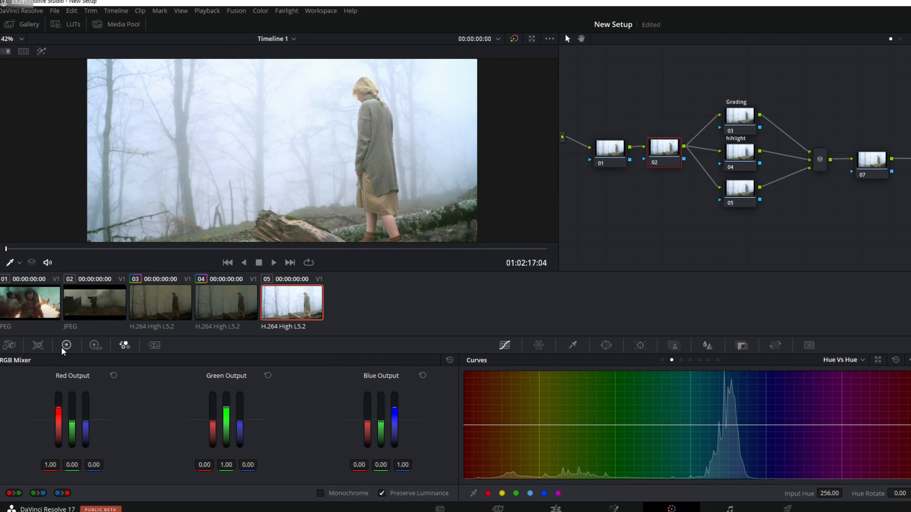
click(62, 346)
drag(309, 477, 251, 475)
drag(176, 473, 170, 472)
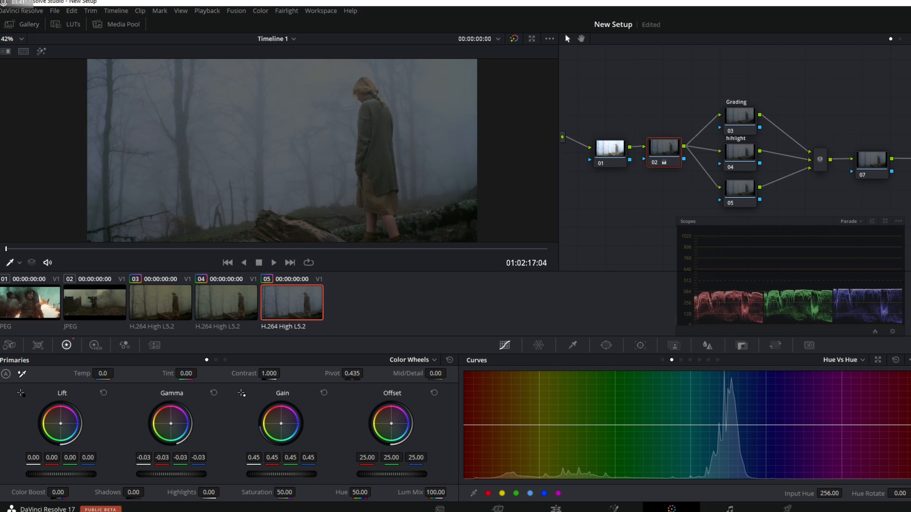
drag(68, 473, 62, 472)
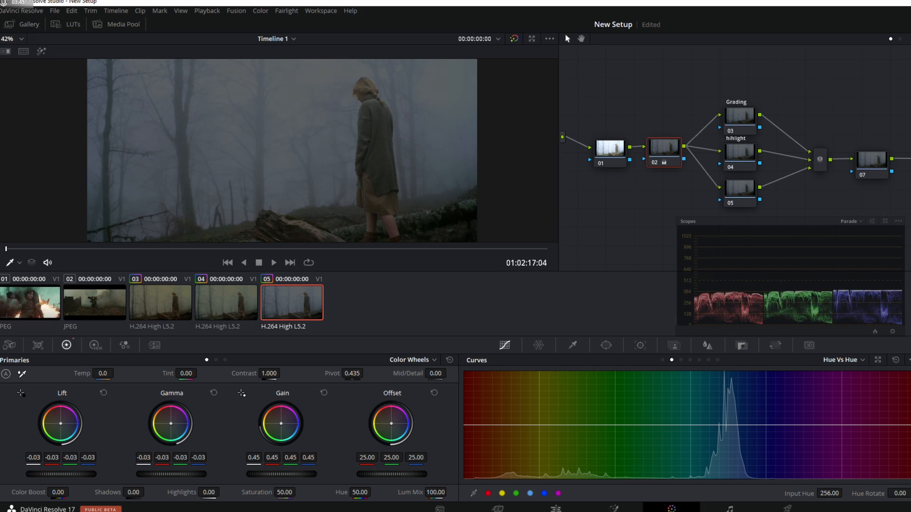
On node 01, set temporal noise reduction to 3 frames with luma and chroma thresholds of 8.4, and change the motion estimation type
click(620, 161)
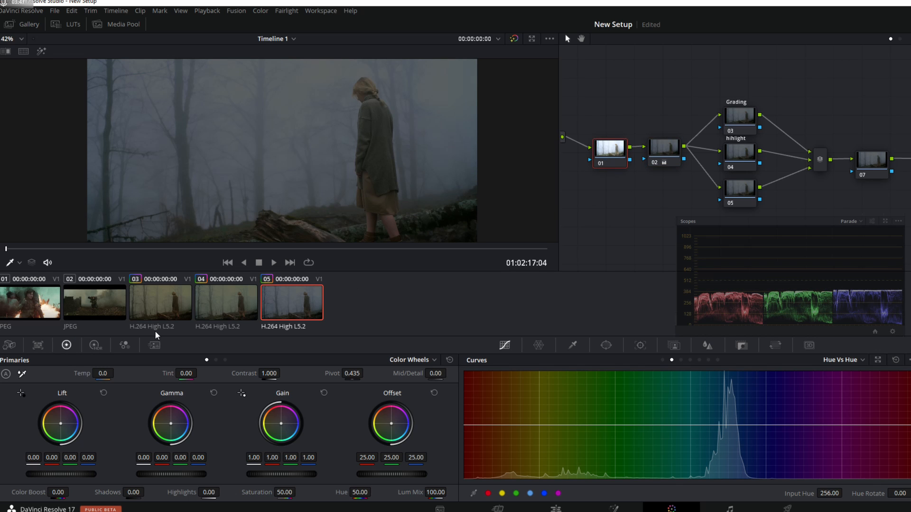
click(157, 347)
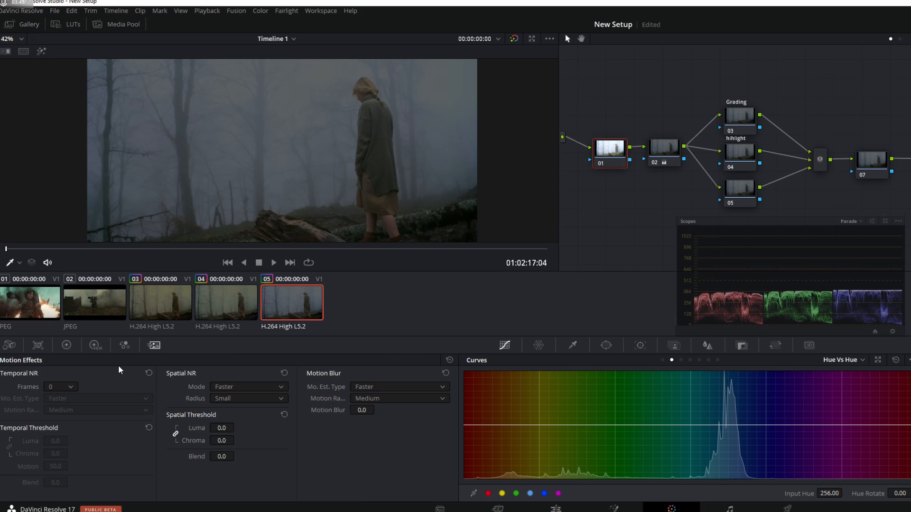
click(69, 387)
click(57, 431)
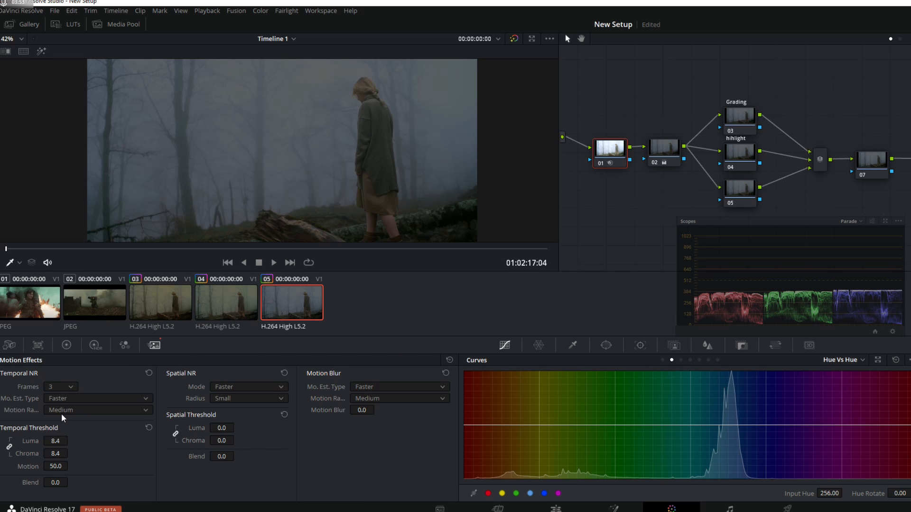
click(65, 398)
click(61, 421)
Examine the reference still in clip 02, including its scopes, and return to clip 05
drag(653, 164, 649, 158)
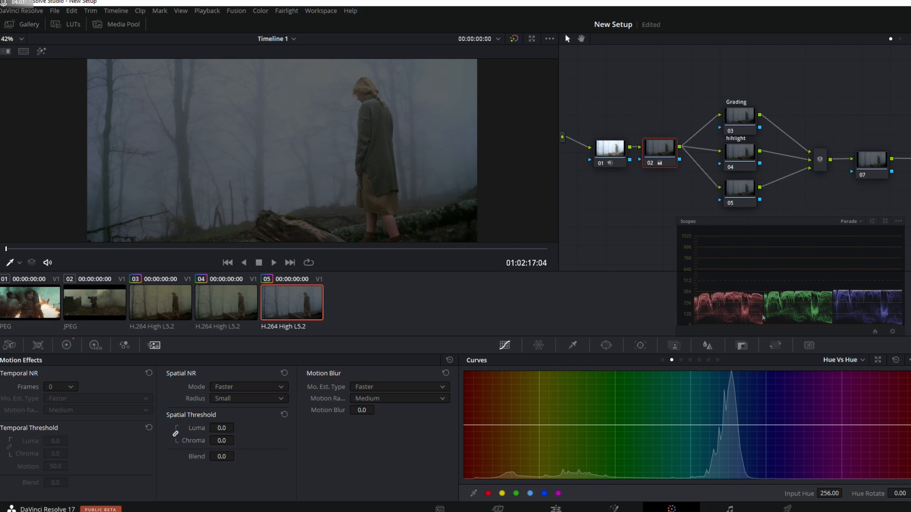
click(98, 296)
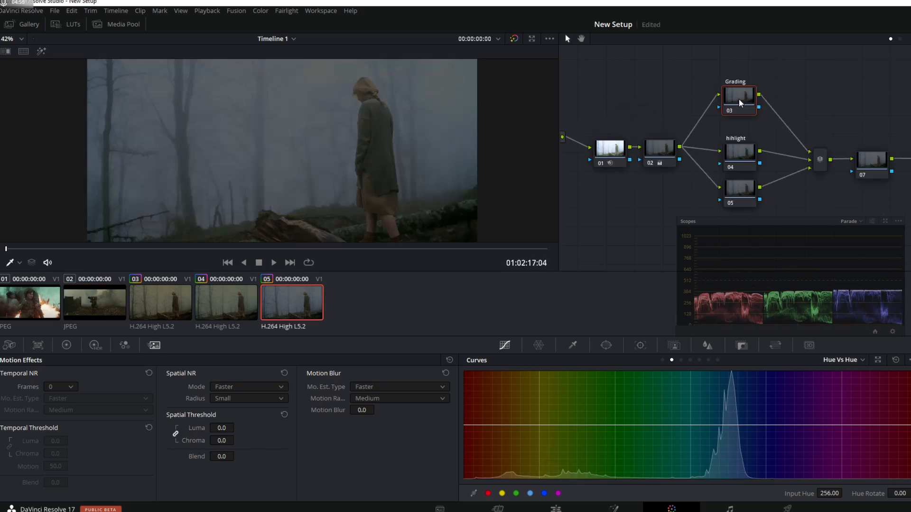
click(110, 307)
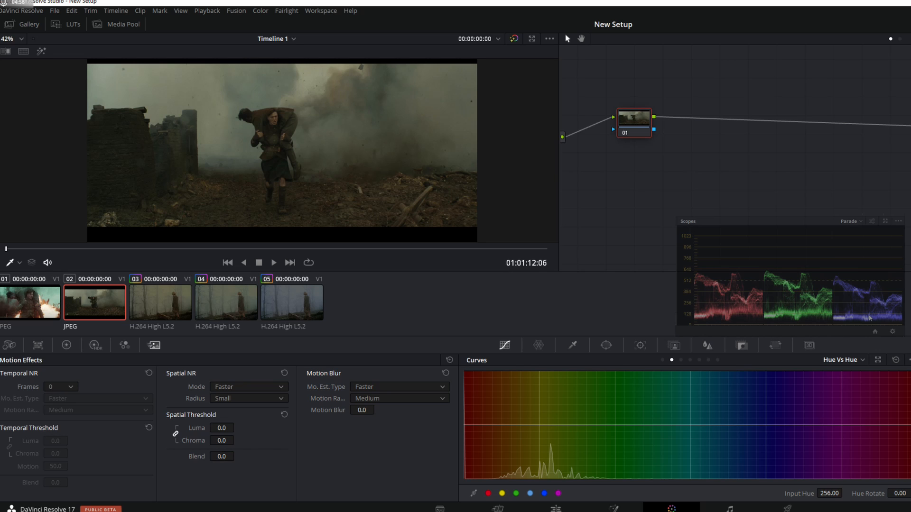
click(297, 312)
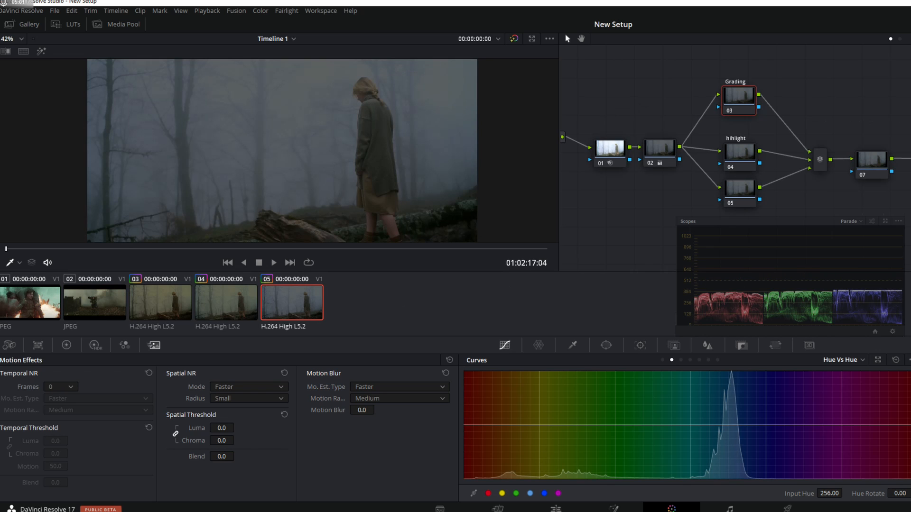
On the Grading node, set the blue channel to gain 0.78, gamma -0.02 and lift -0.02
drag(736, 103, 738, 95)
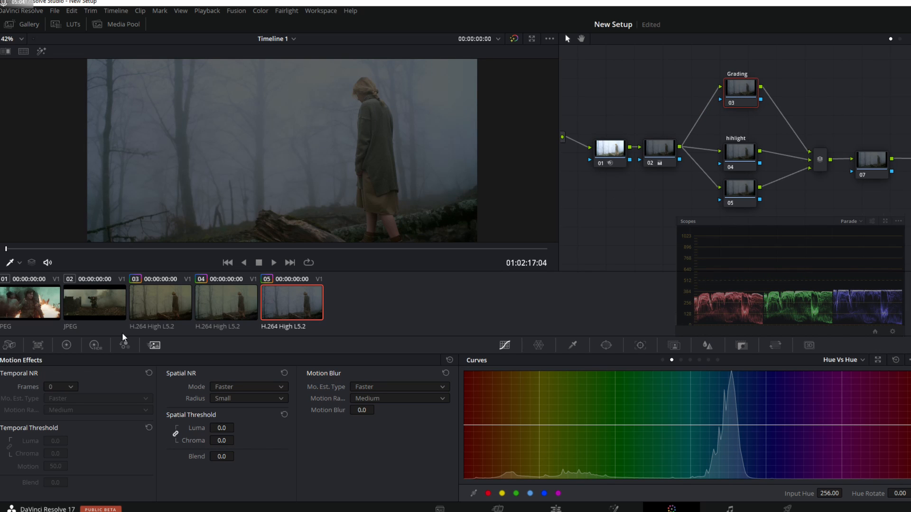
click(66, 346)
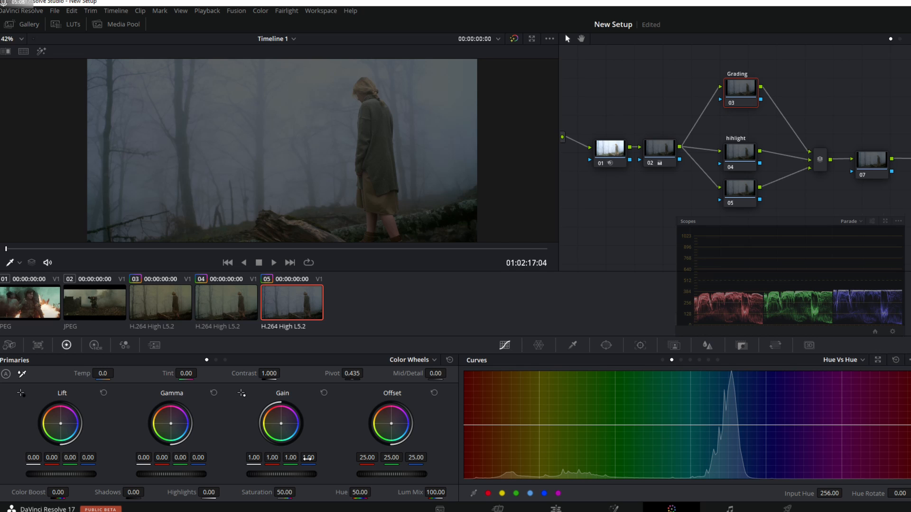
mouse_move(308, 458)
mouse_down()
mouse_move(279, 458)
mouse_move(306, 458)
mouse_move(294, 458)
mouse_up()
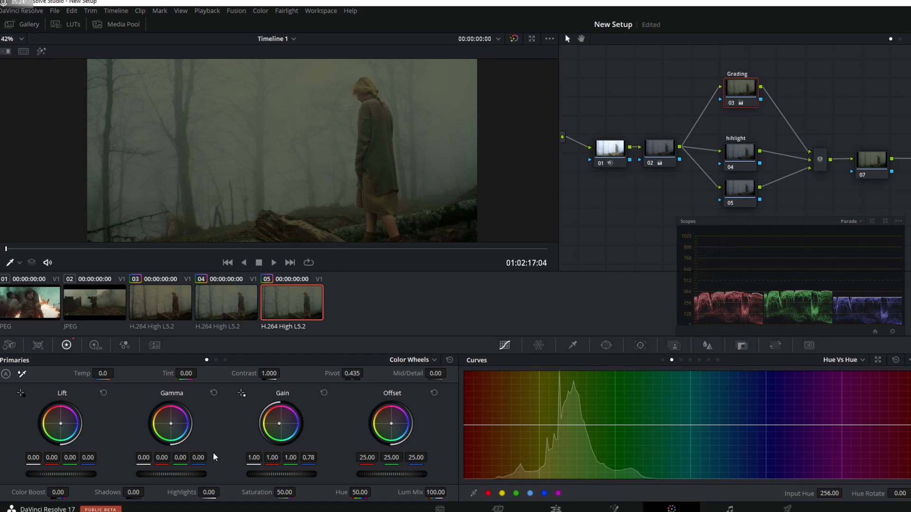
drag(197, 458, 193, 458)
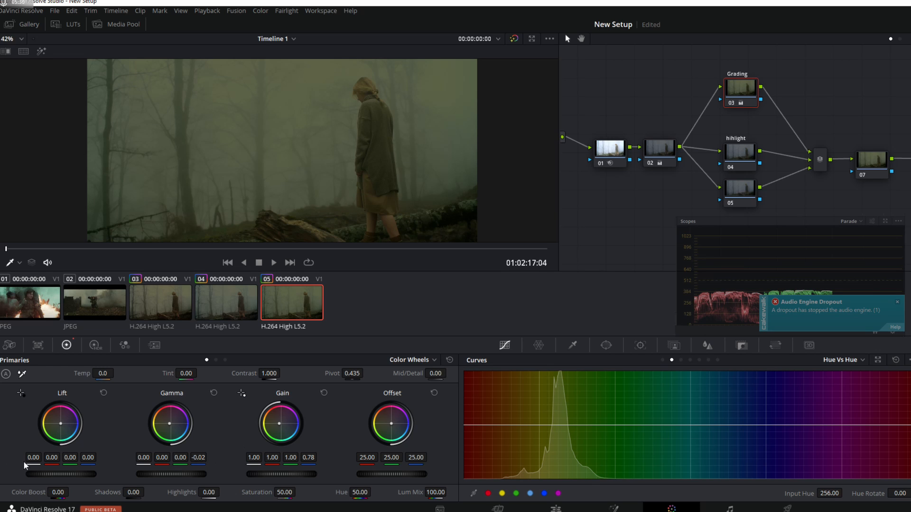
drag(88, 458, 82, 457)
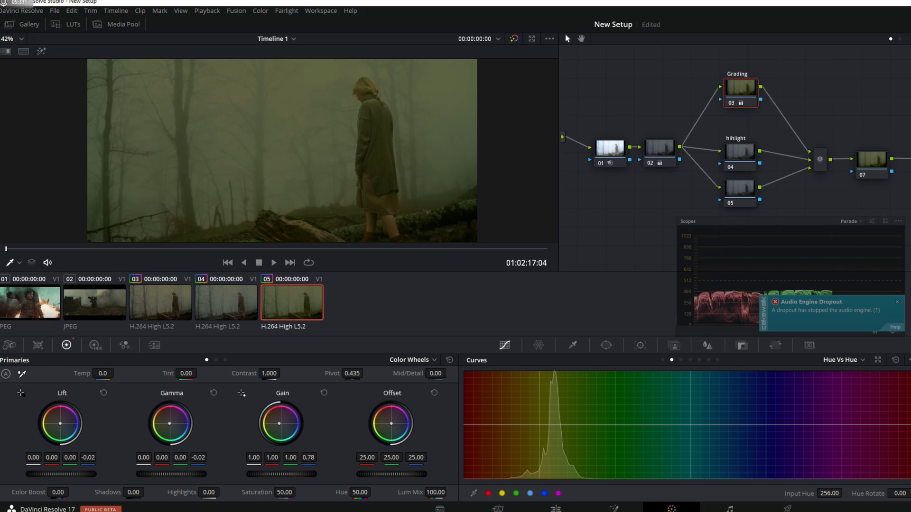
click(898, 303)
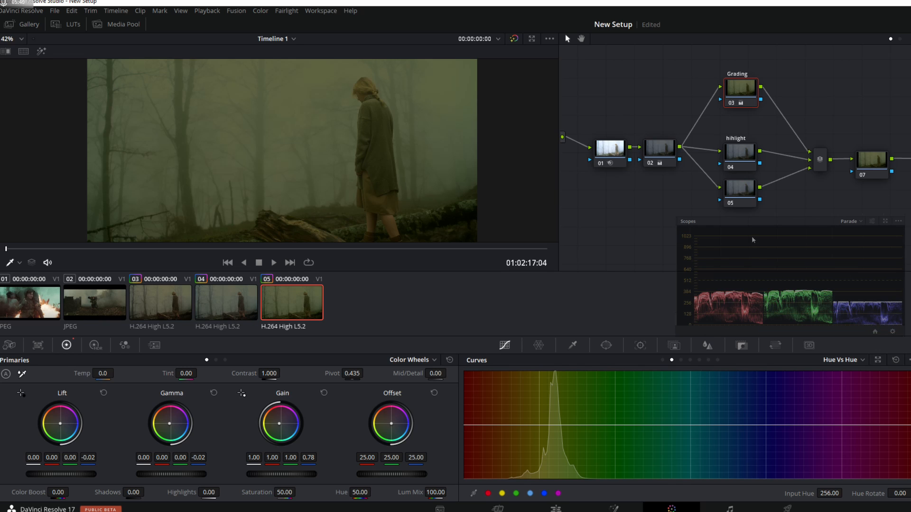
Set the Grading node's blue gain to 0.89 and red gain to 1.06, comparing against the reference still with a wipe
drag(308, 458, 309, 457)
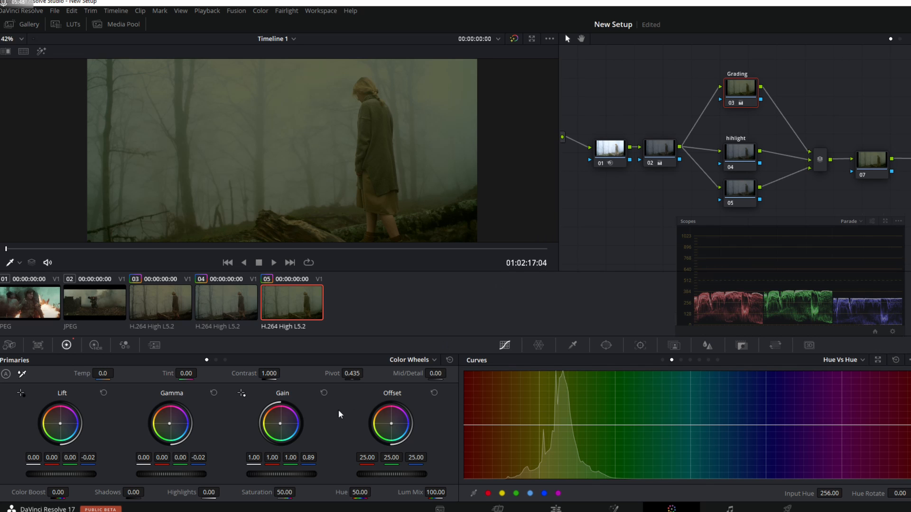
drag(272, 458, 280, 458)
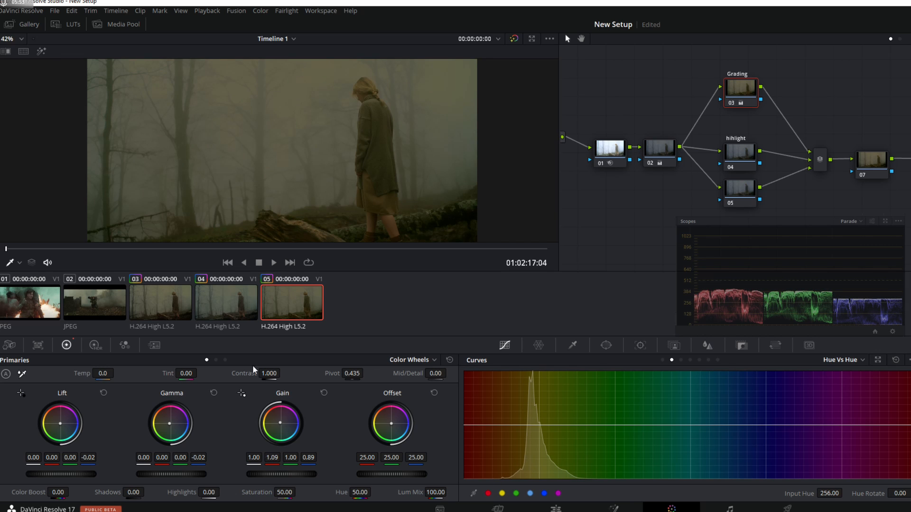
click(5, 51)
drag(282, 141, 319, 165)
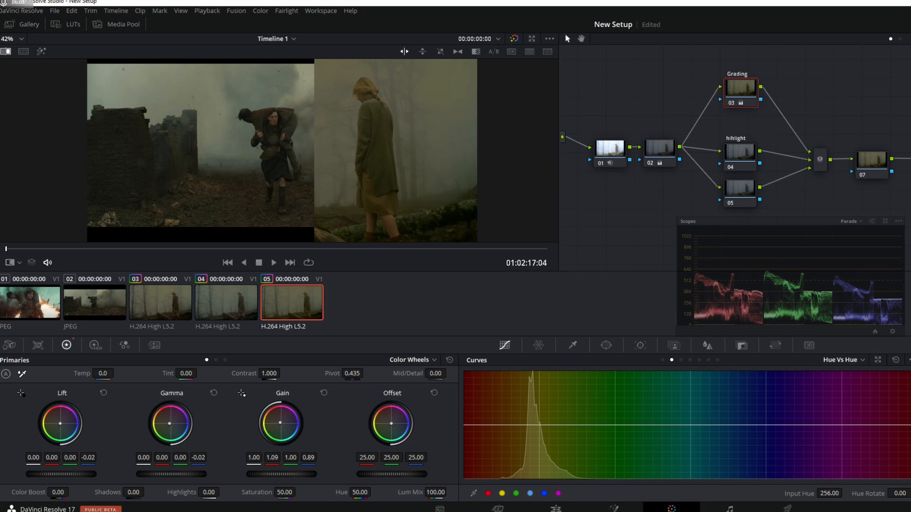
drag(272, 458, 267, 458)
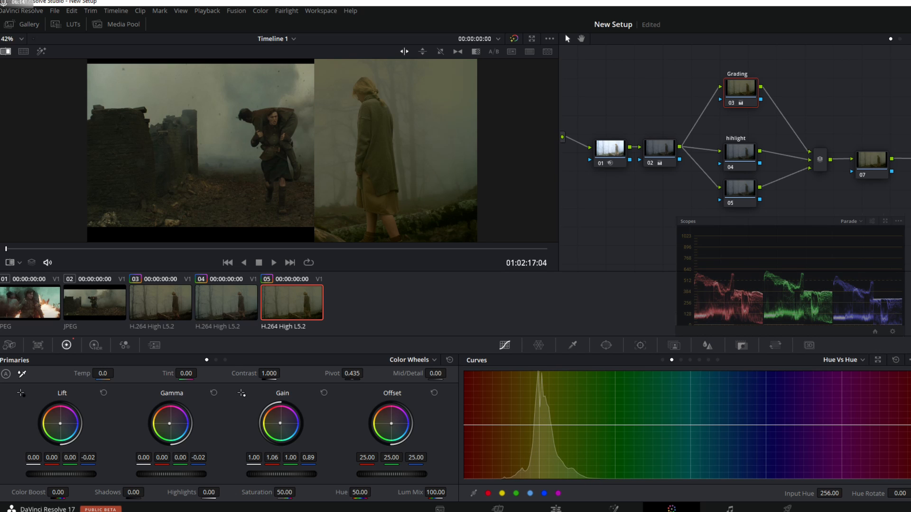
On the hihlight node, qualify the bright fog in the shot and shift the luminance range to 58.4–68.5 using the highlight view
click(738, 155)
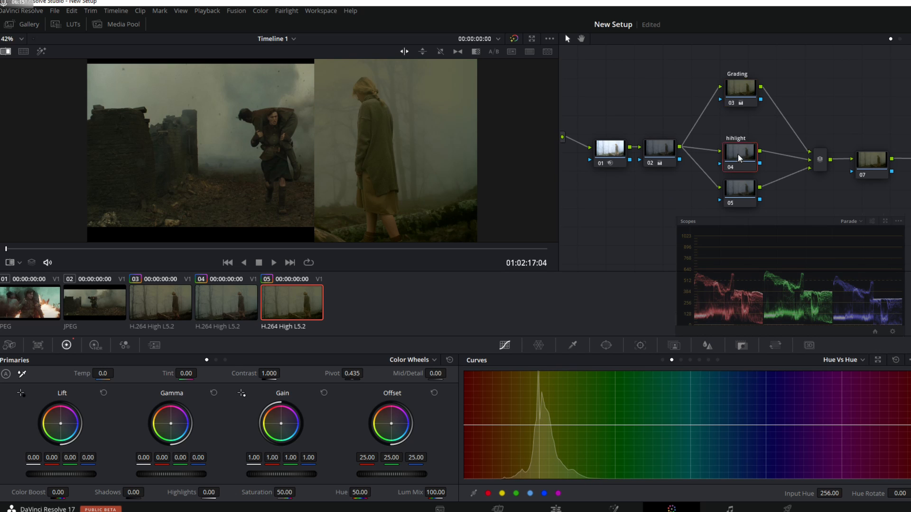
drag(738, 155, 736, 146)
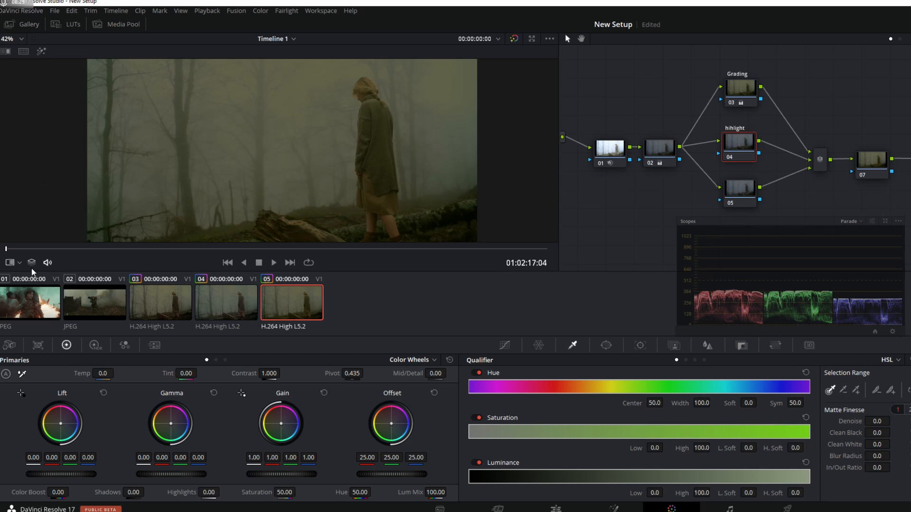
click(19, 264)
click(37, 303)
click(294, 95)
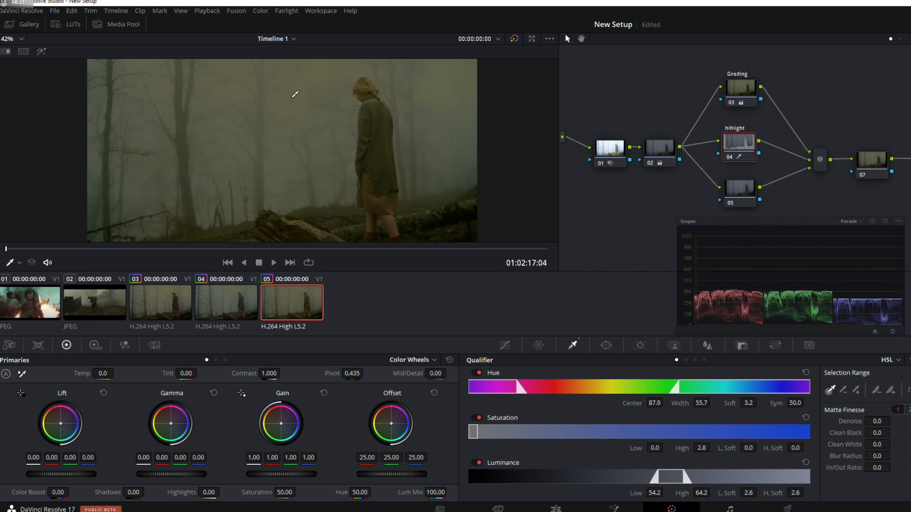
click(41, 51)
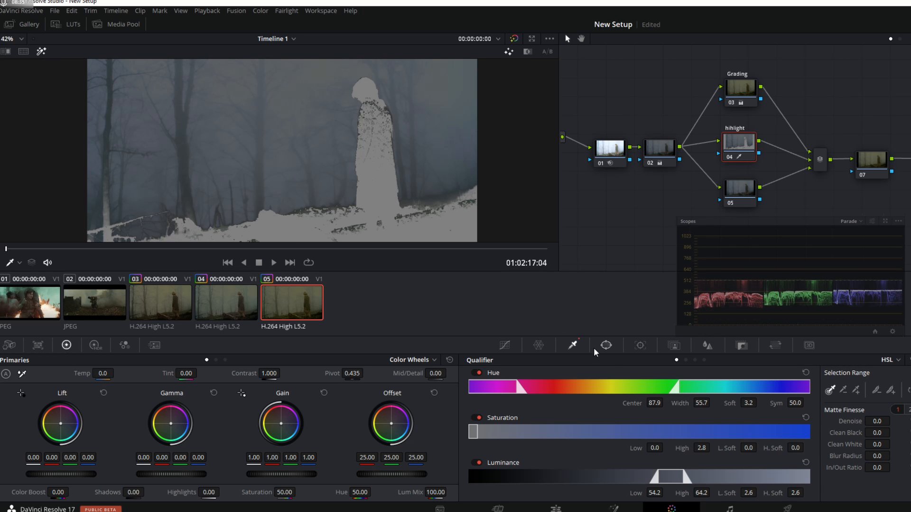
drag(671, 477, 691, 482)
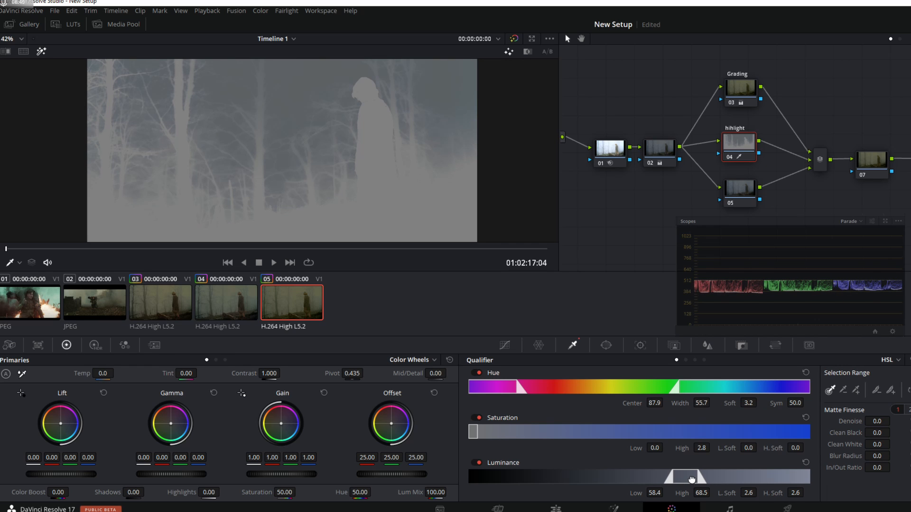
click(41, 52)
Set the hihlight node's temperature to -750 and tint to 10.50 while comparing against the reference wipe
click(7, 51)
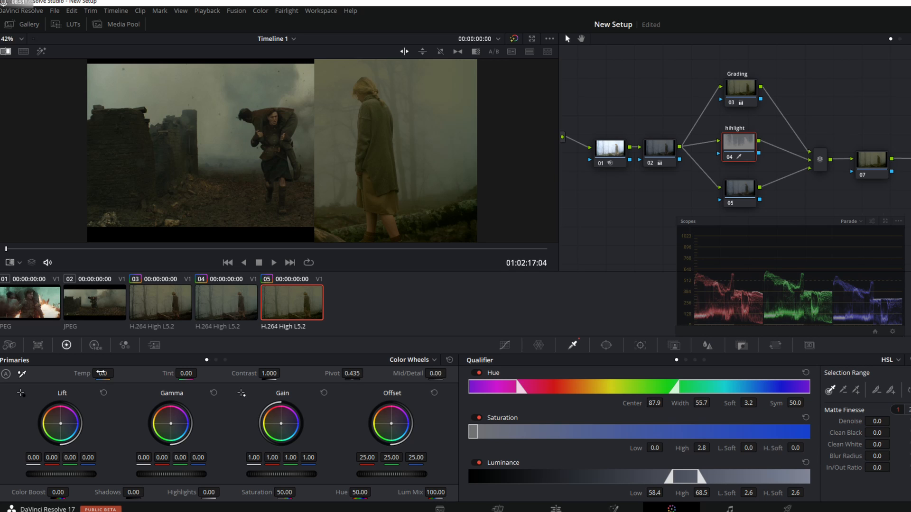
mouse_move(102, 373)
mouse_down()
mouse_move(71, 374)
mouse_move(117, 374)
mouse_up()
mouse_move(186, 374)
mouse_down()
mouse_move(199, 372)
mouse_move(171, 373)
mouse_move(199, 373)
mouse_up()
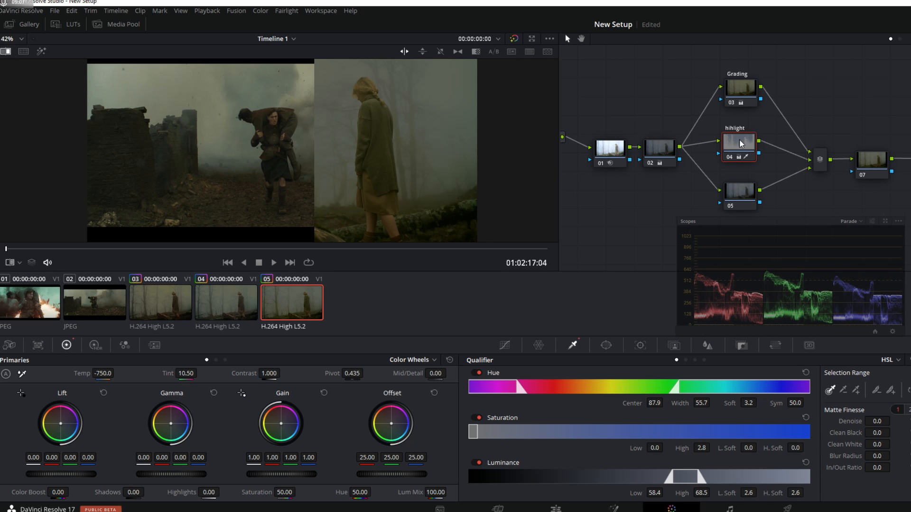
Select and reposition node 05 below the hihlight node, and turn off the reference wipe
drag(746, 205, 740, 200)
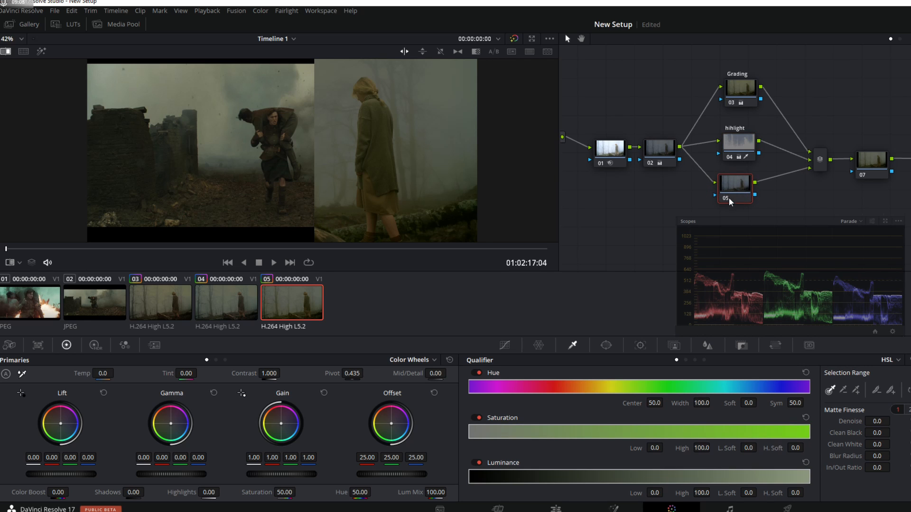
drag(397, 218, 407, 201)
drag(720, 169, 722, 172)
drag(336, 178, 340, 190)
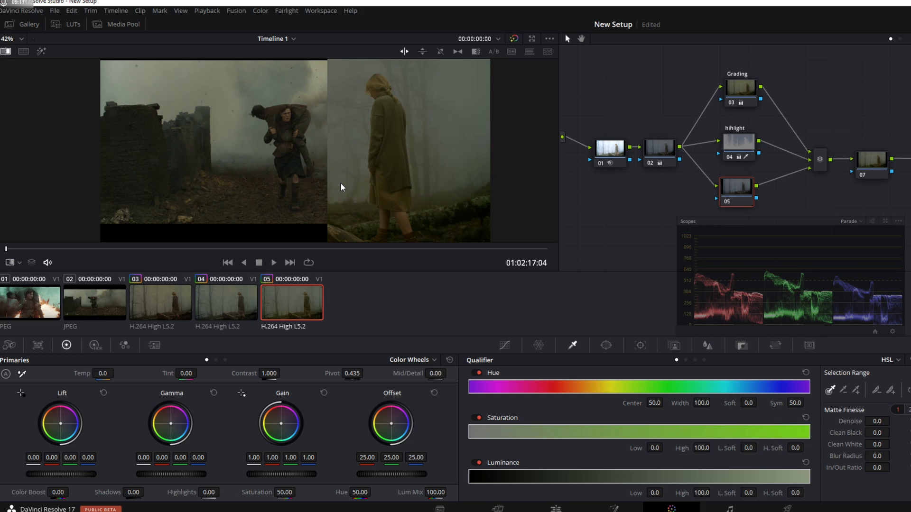
click(6, 51)
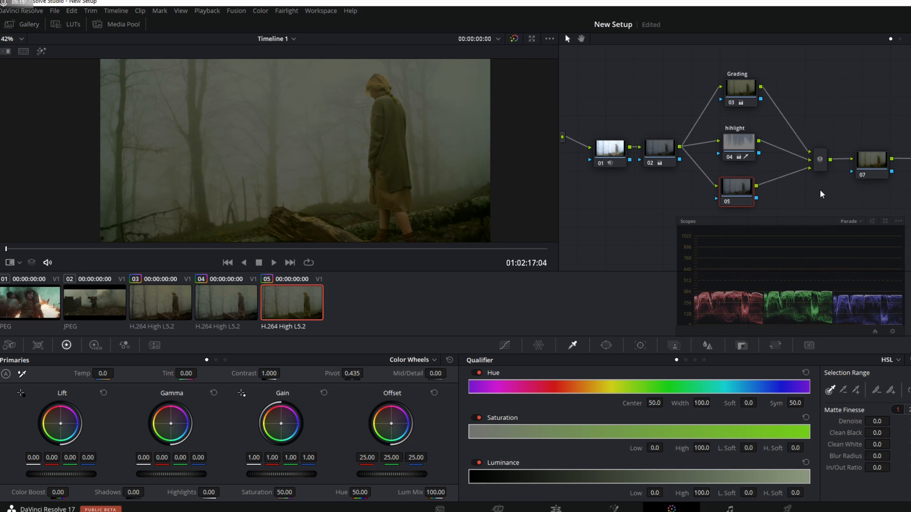
Sample the dark forest ground with the qualifier on node 05 and turn on the highlight view
click(12, 263)
click(34, 291)
click(232, 233)
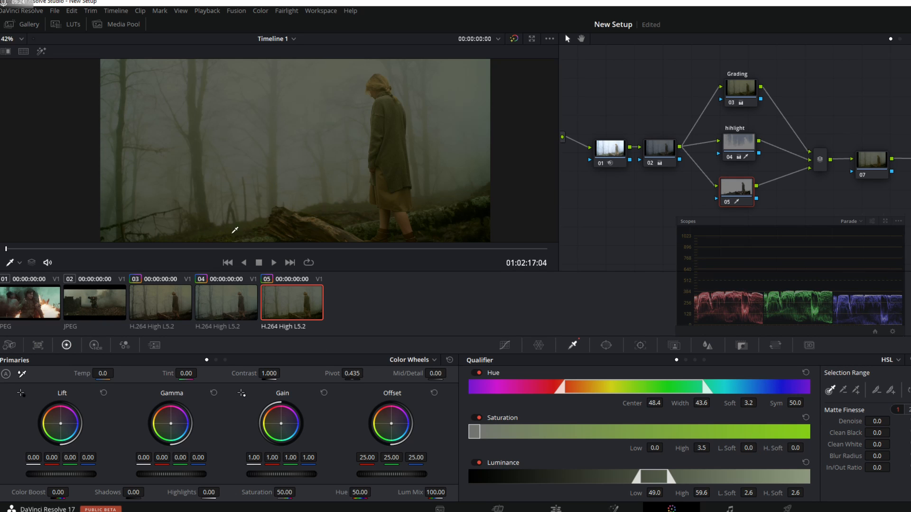
click(41, 51)
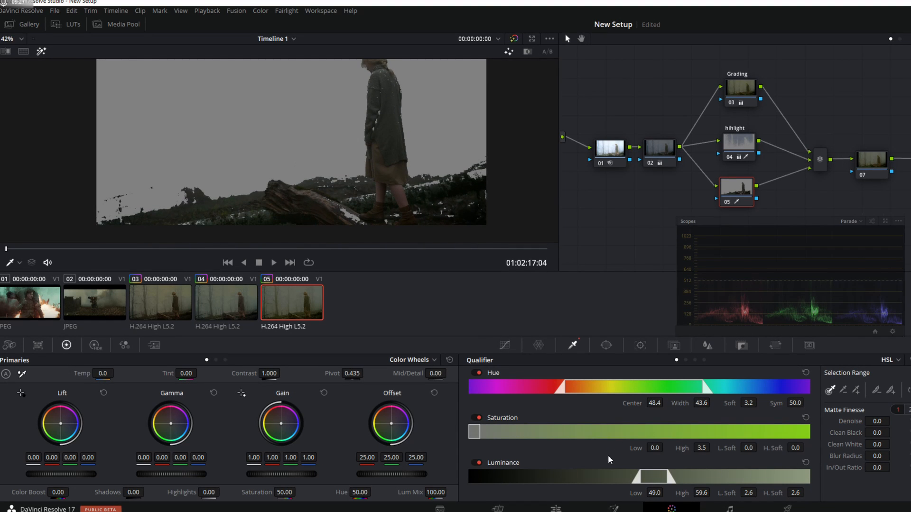
Refine node 05's key with denoise 5.4, clean black 8.6 and a luminance range of 43.9–54.5
drag(846, 432, 893, 432)
scroll(295, 160, down, 2)
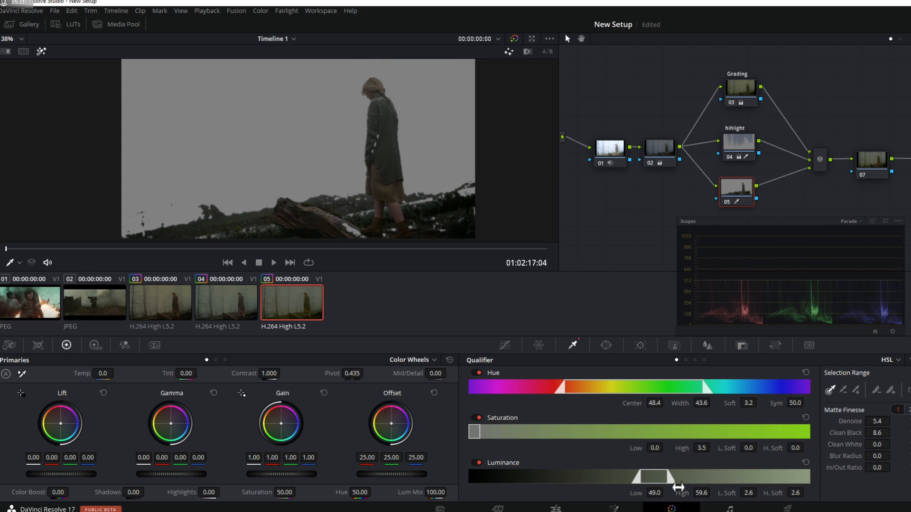
drag(657, 477, 638, 478)
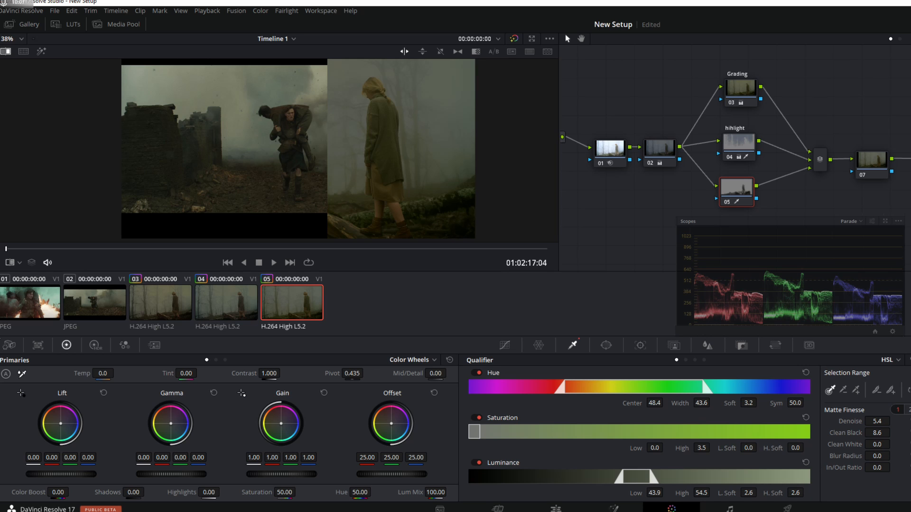
Set the green level in node 05's RGB Mixer red output to 0.17, comparing the ground against the reference still
click(124, 345)
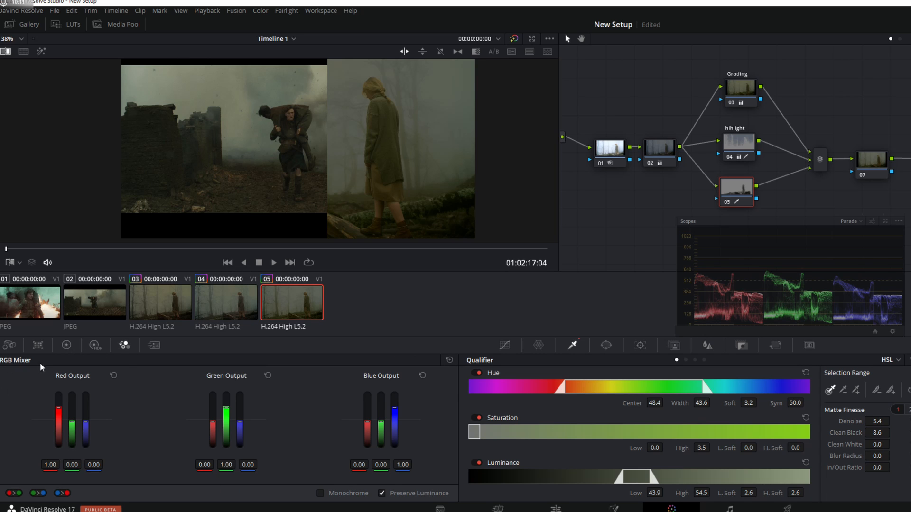
drag(74, 423, 73, 423)
mouse_move(72, 421)
mouse_down()
mouse_move(72, 404)
mouse_move(72, 418)
mouse_up()
scroll(445, 150, up, 5)
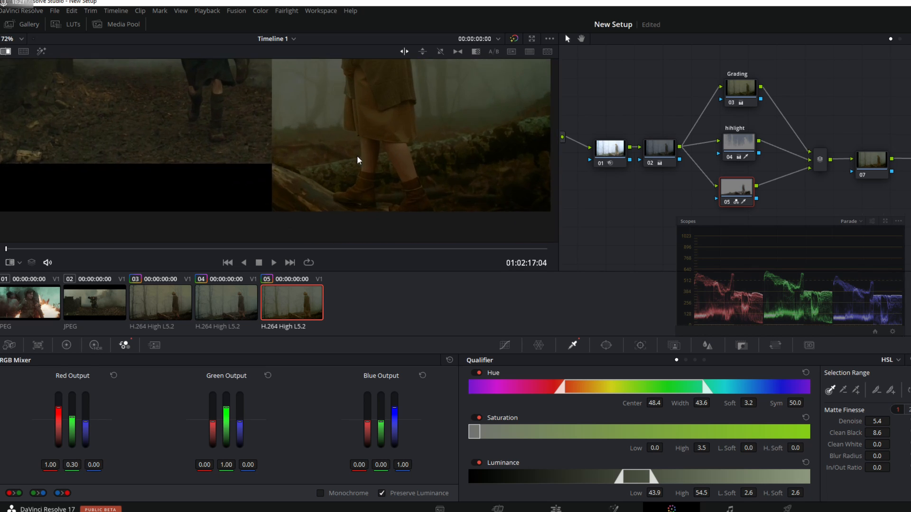
scroll(349, 152, up, 2)
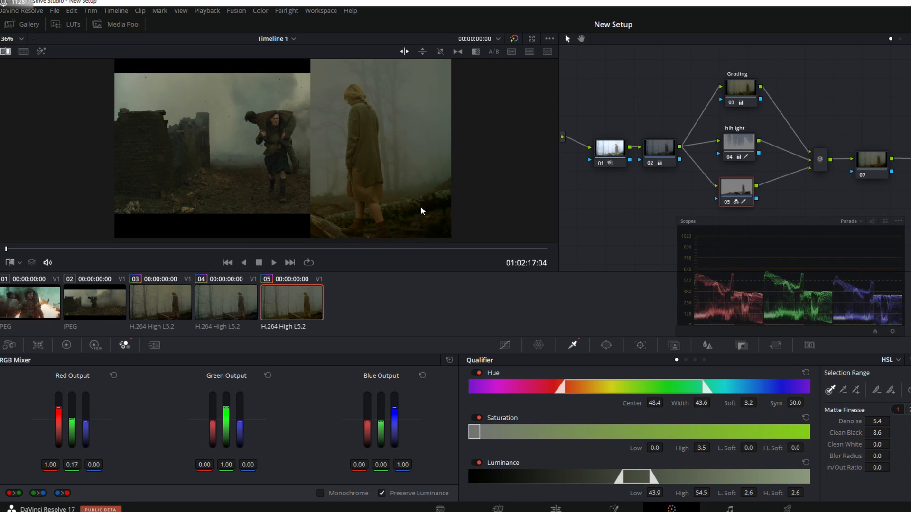
scroll(420, 206, up, 3)
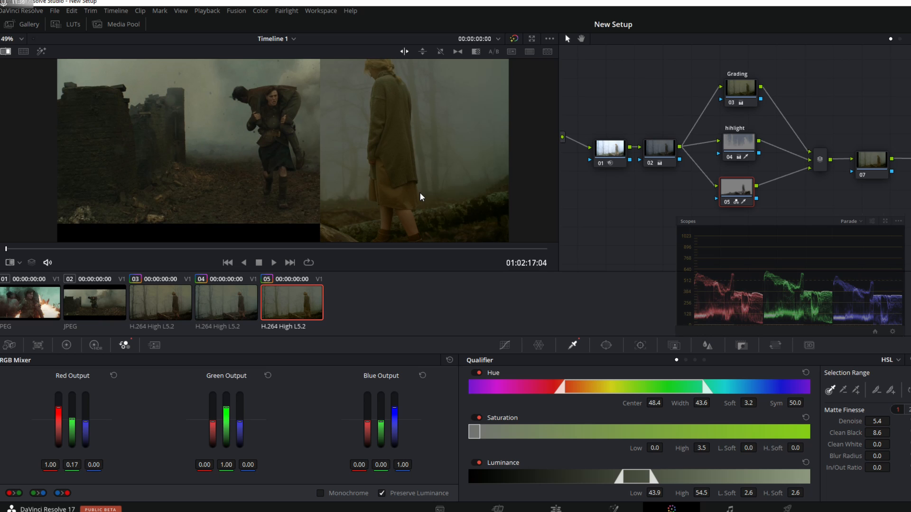
Lower the yellow and yellow-green saturation on node 05's Hue Vs Sat curve, the yellow-green point to 0.76, and turn off the reference wipe
click(504, 345)
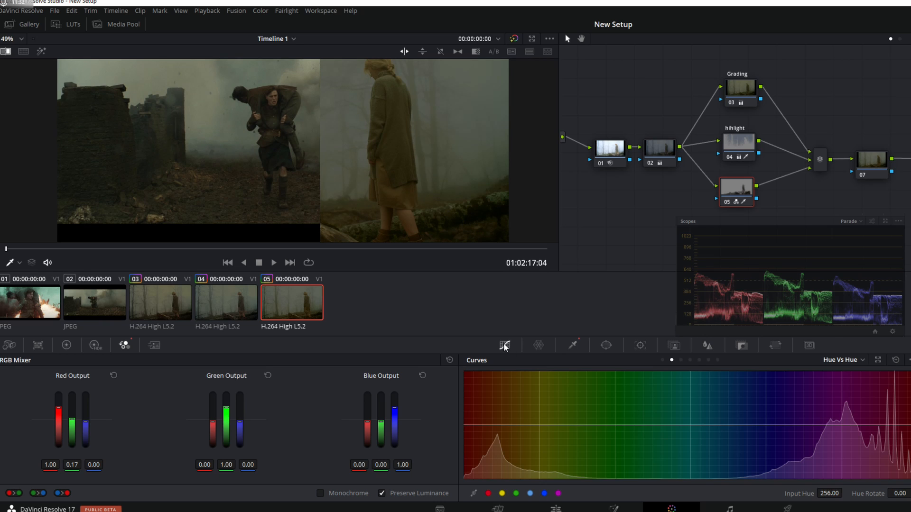
click(680, 360)
click(538, 425)
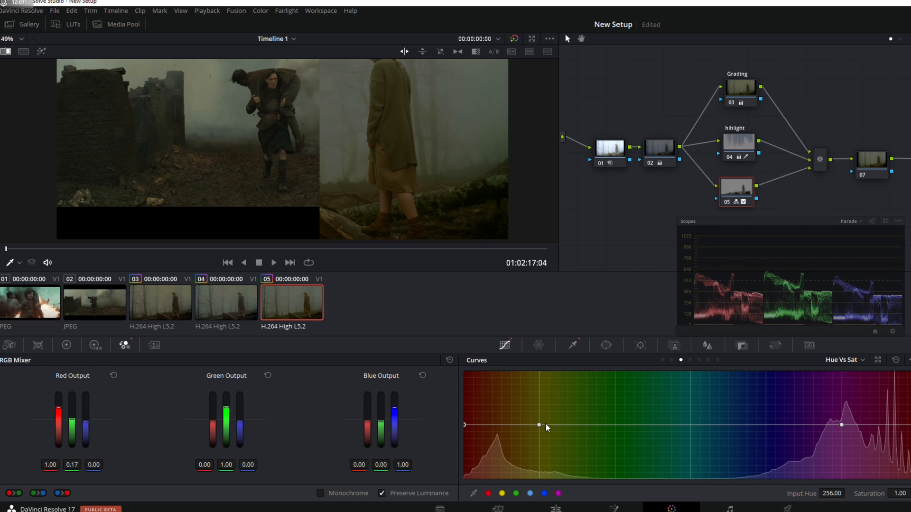
drag(540, 426, 575, 439)
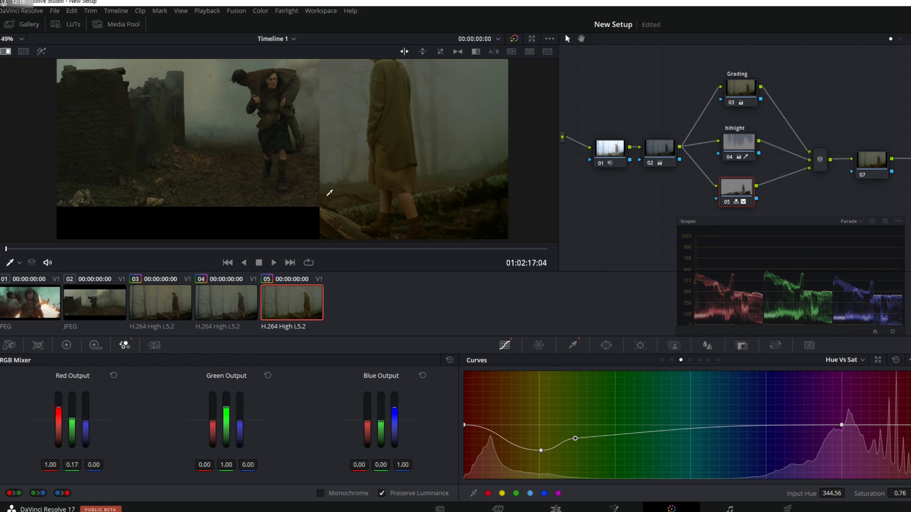
scroll(332, 190, down, 3)
drag(346, 183, 352, 212)
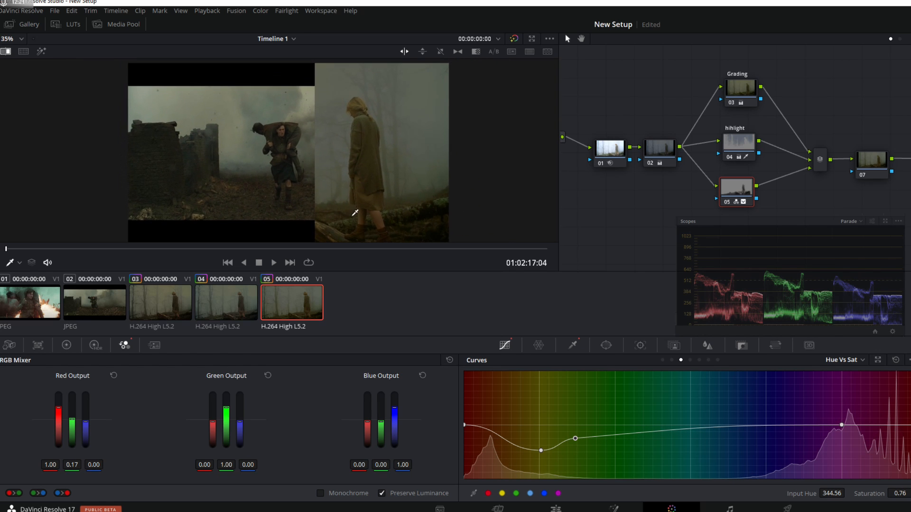
click(5, 52)
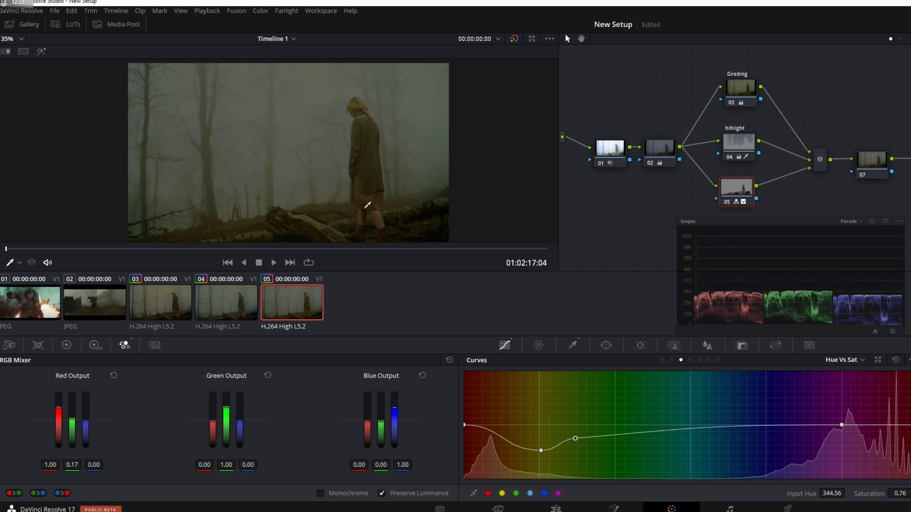
scroll(349, 206, down, 3)
scroll(350, 205, up, 1)
scroll(351, 205, up, 2)
Sharpen the image slightly on node 07 by setting the blur radius to 0.48 for all channels
click(875, 165)
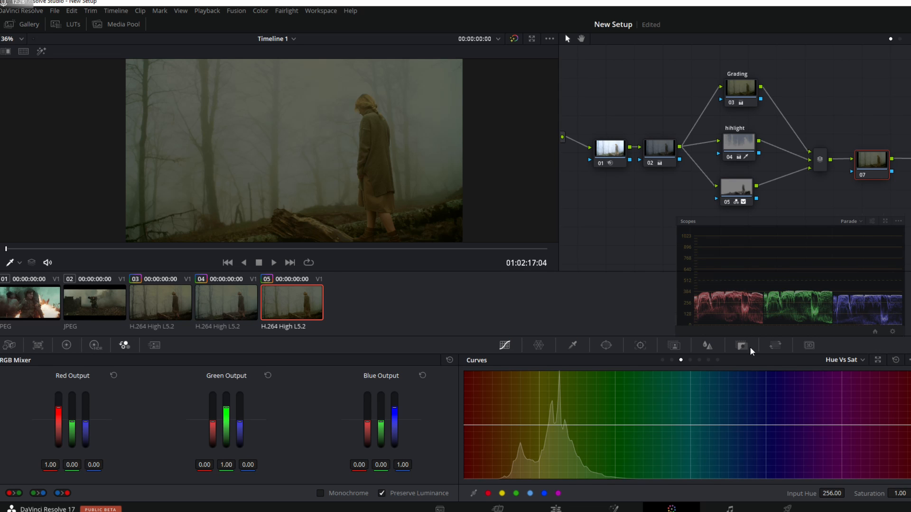
click(707, 345)
drag(537, 419, 537, 421)
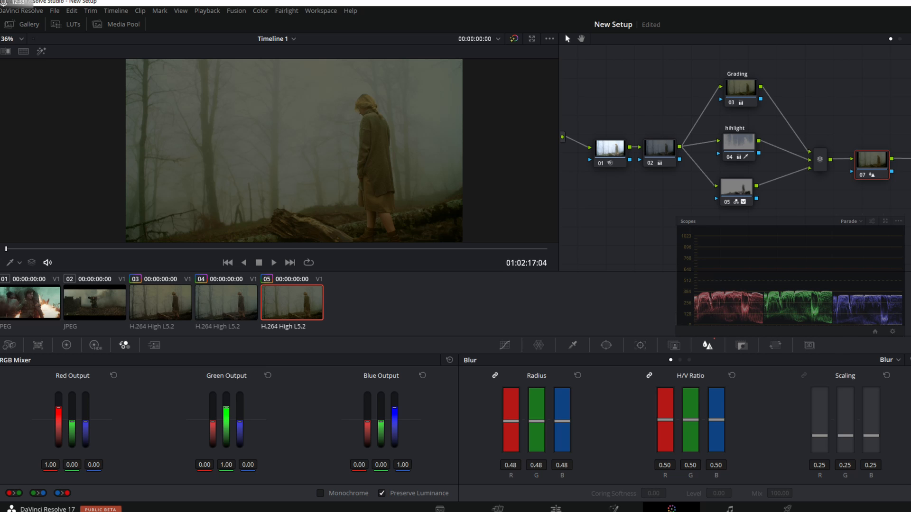
Add the Film Grain effect to the Film node and choose the 35mm 400T preset
click(870, 161)
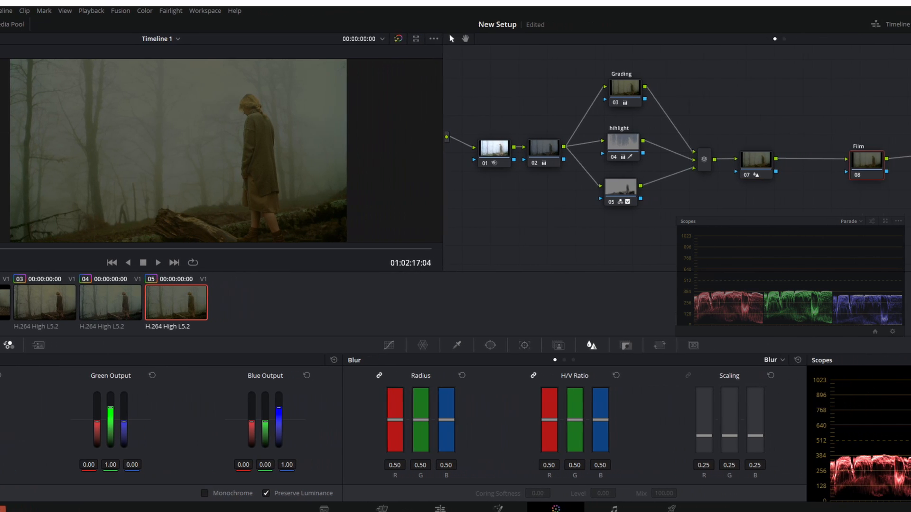
click(846, 24)
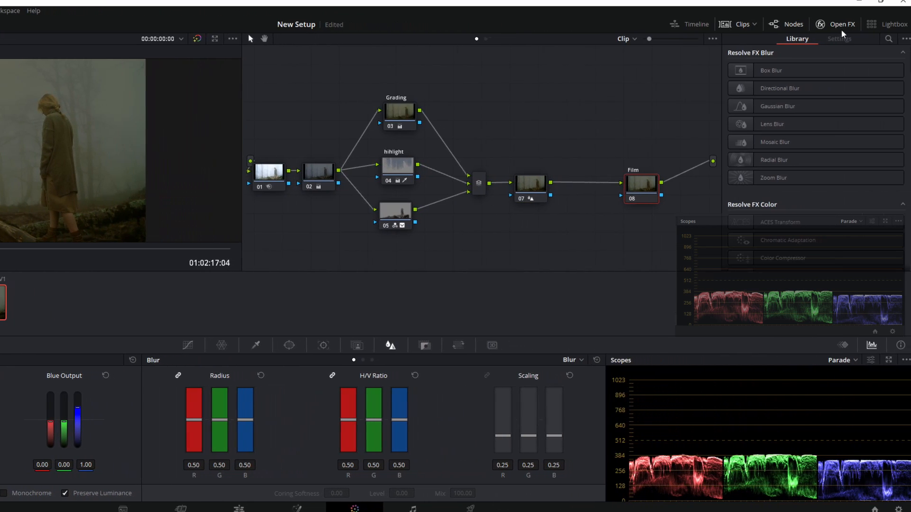
click(889, 39)
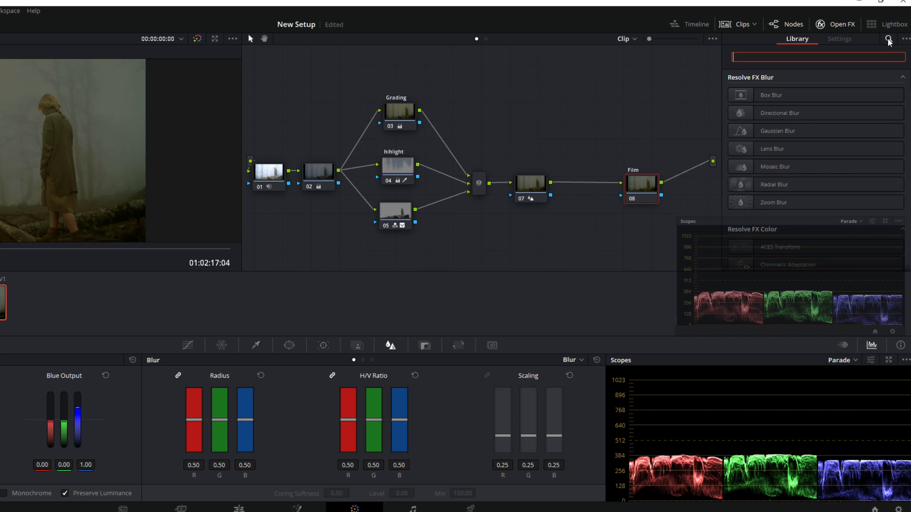
text(film)
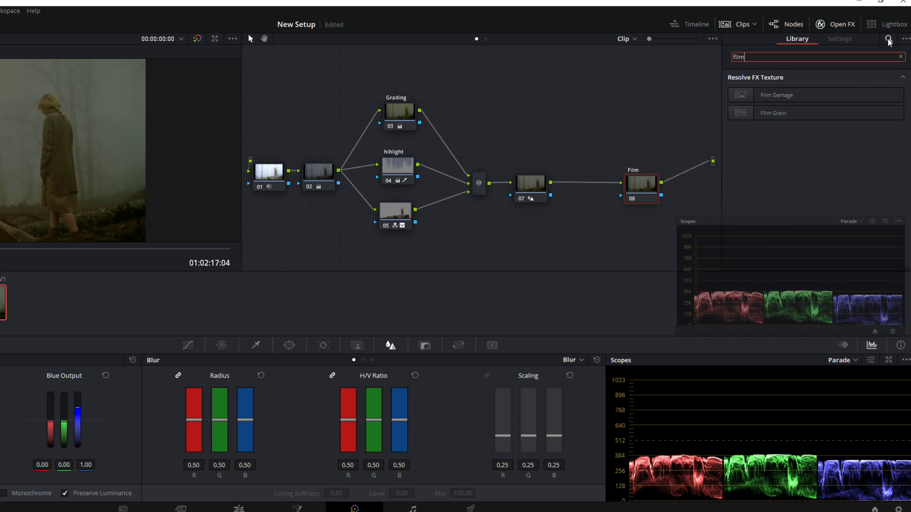
drag(778, 114, 643, 193)
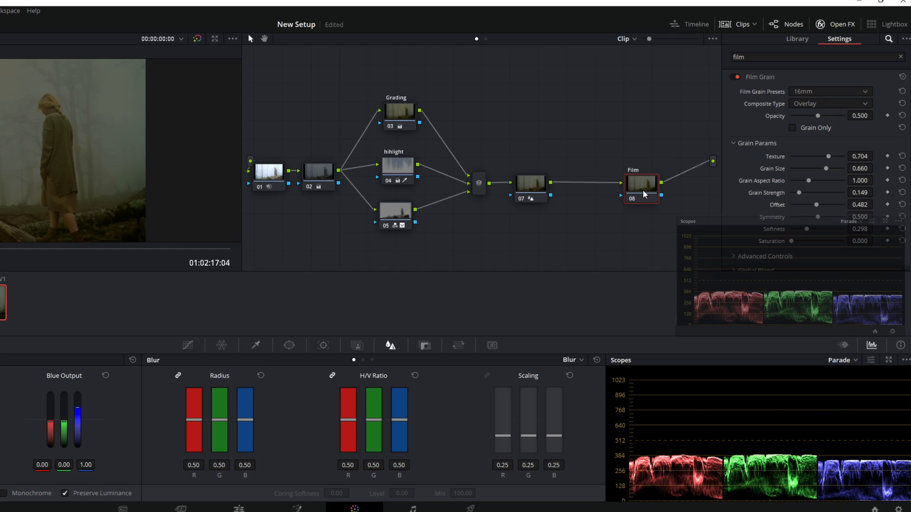
click(824, 93)
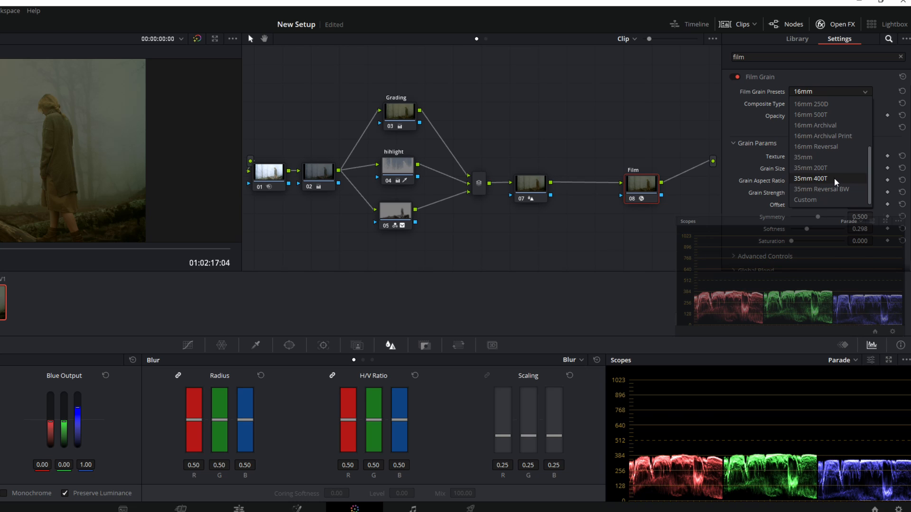
click(836, 182)
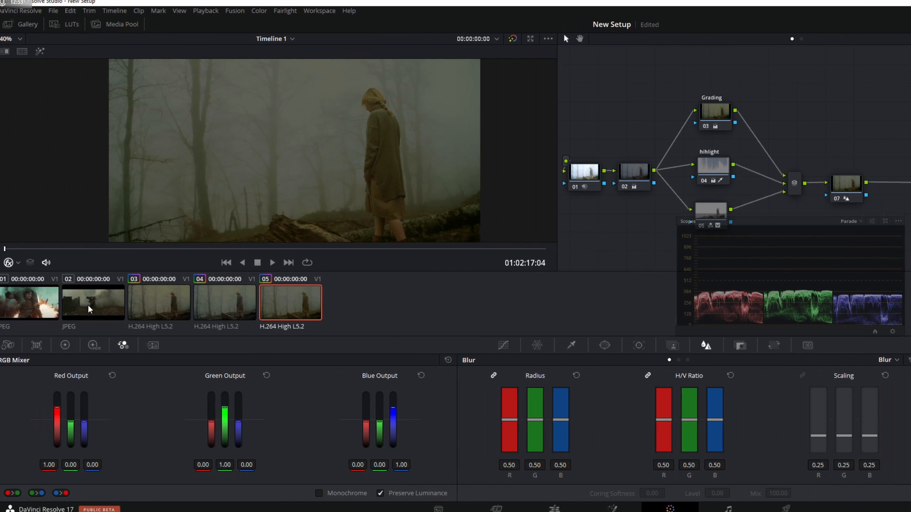
View the reference still in clip 02, then reset clip 05 to a single ungraded node
click(76, 301)
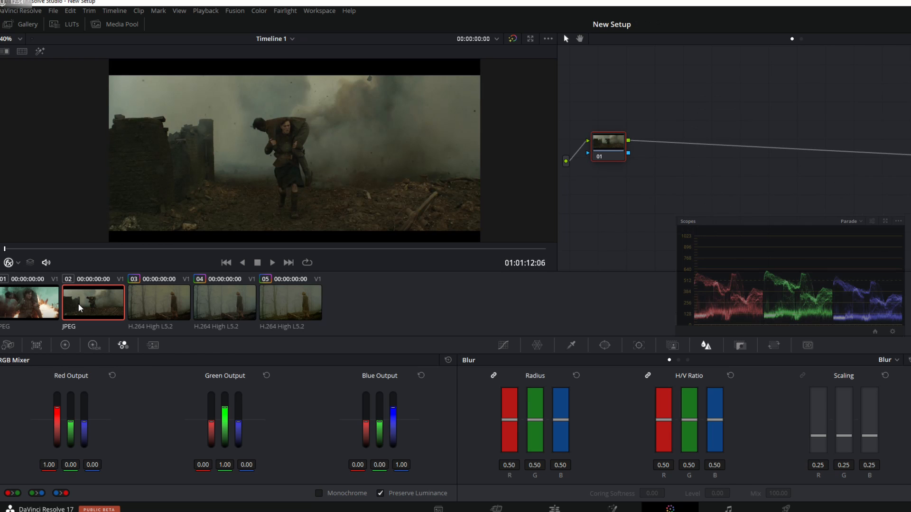
click(291, 294)
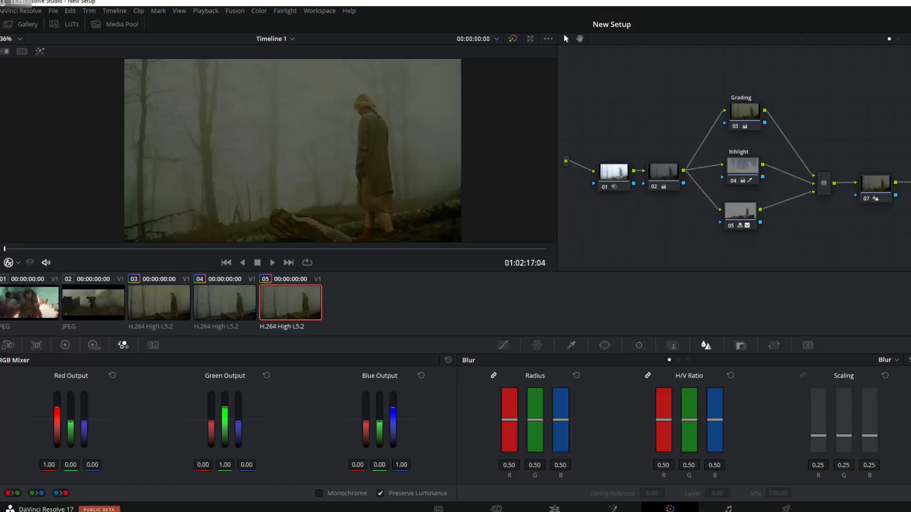
right_click(836, 111)
click(853, 115)
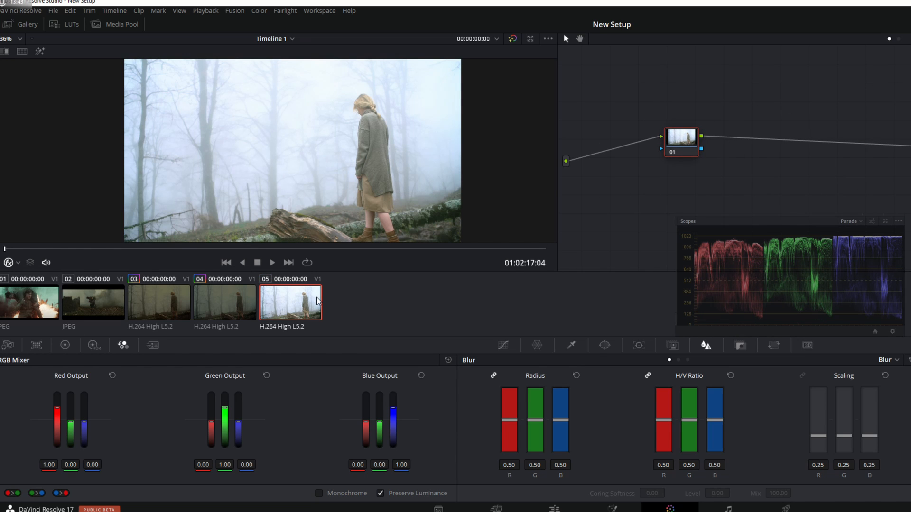
Apply Shot Match to clip 05 using the reference still in clip 02 as the source
click(279, 307)
ctrl+click(82, 298)
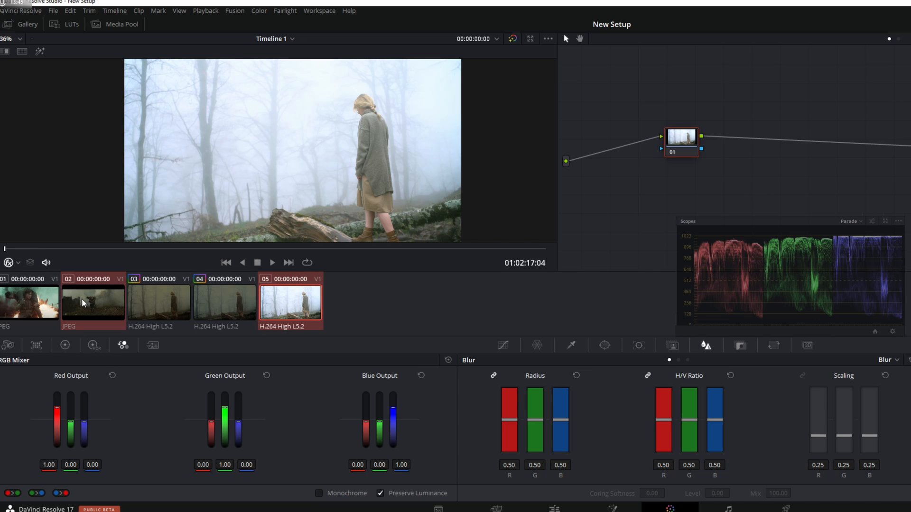
right_click(81, 297)
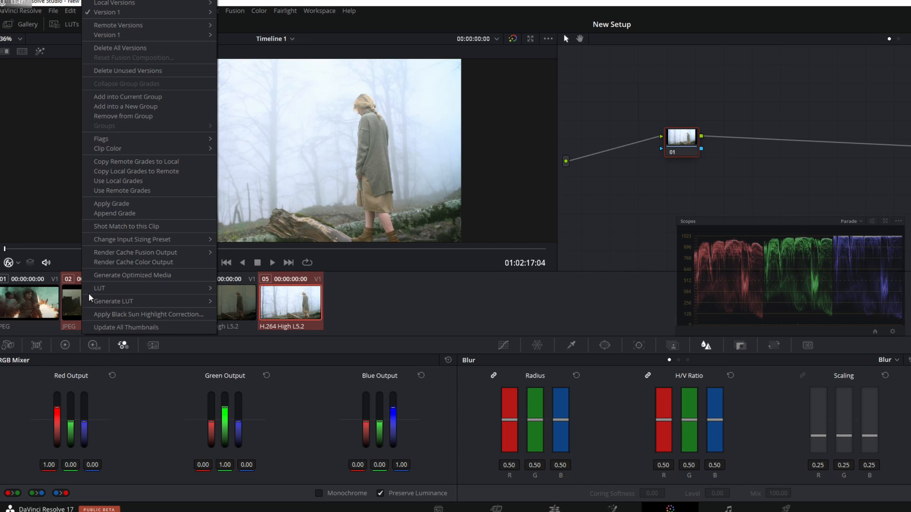
click(117, 227)
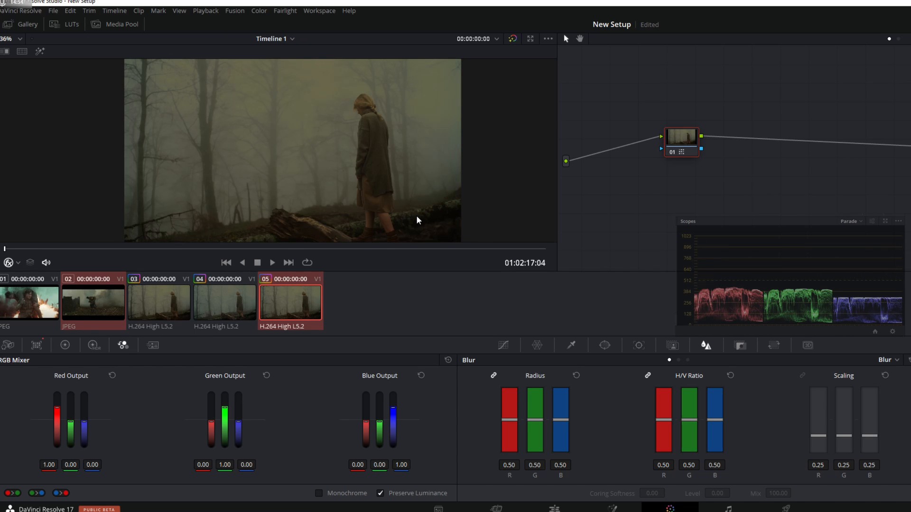
Compare the shot-matched clip 05 with clip 04 and the reference still in clip 02
click(224, 302)
click(305, 306)
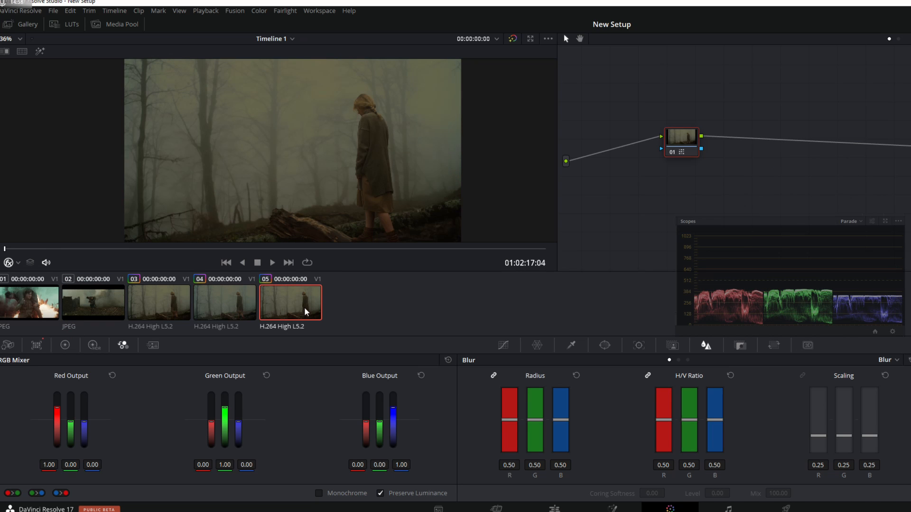
click(116, 306)
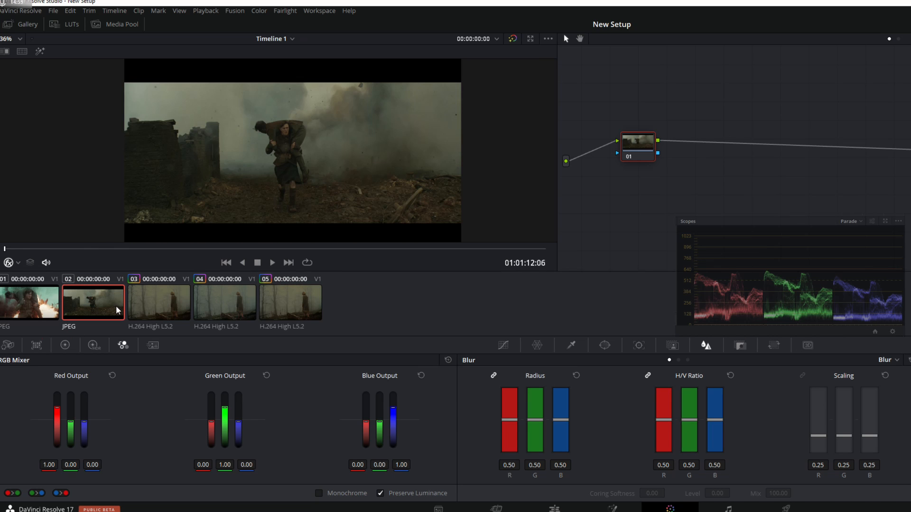
click(308, 306)
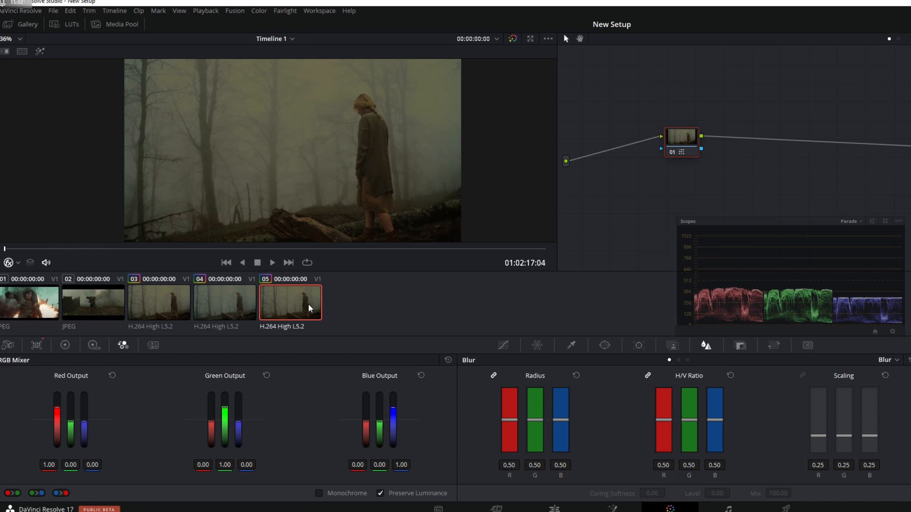